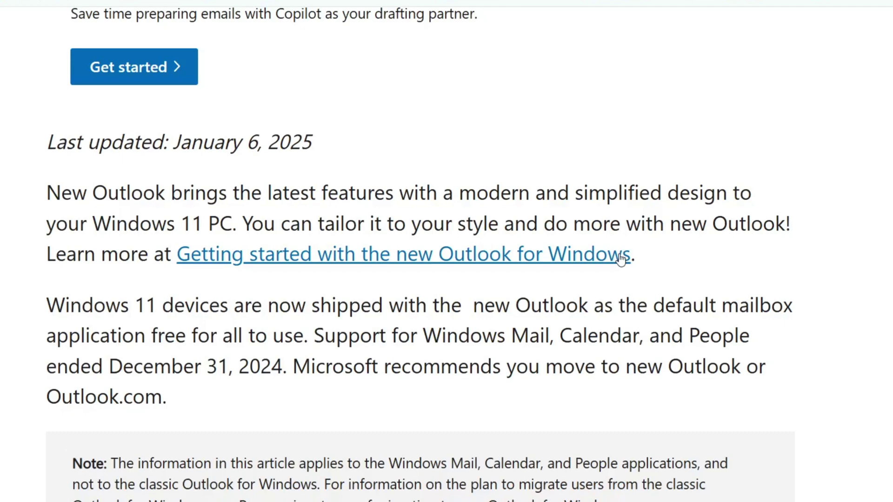
Step: Scroll the support article down to 'Support has ended for Windows Mail and Calendar'
scroll(675, 275, "down", 3)
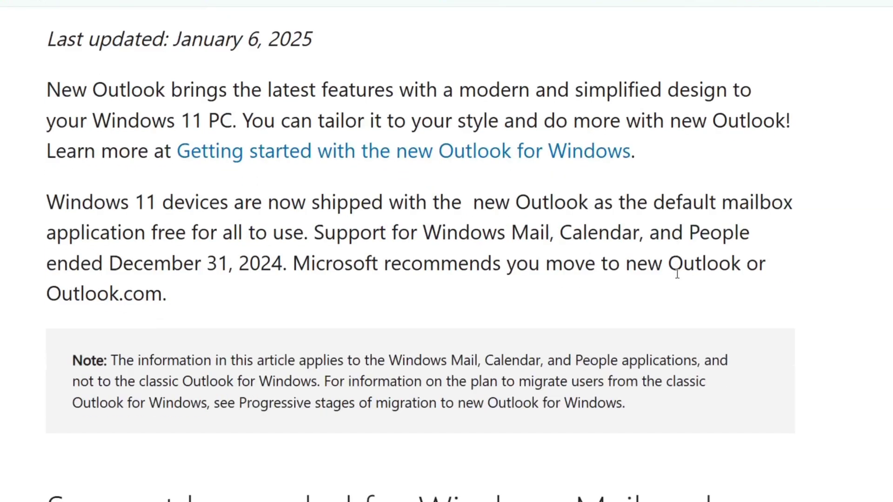
scroll(678, 279, "down", 1)
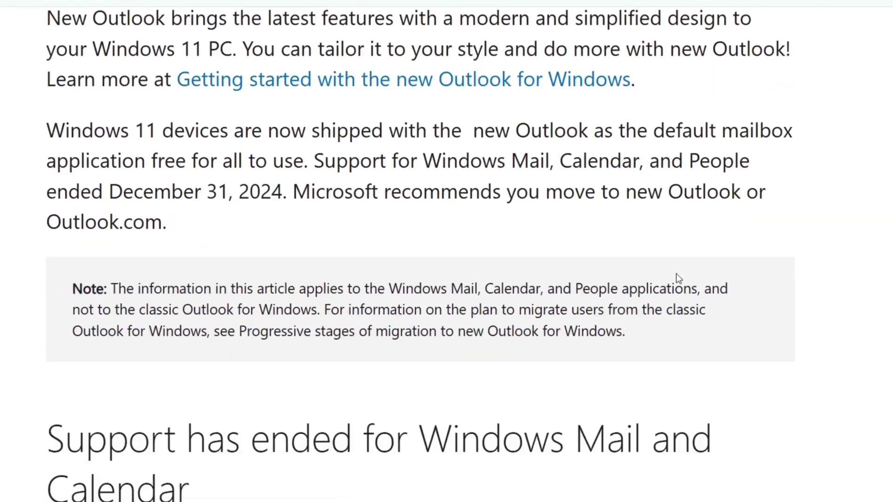
scroll(841, 304, "down", 3)
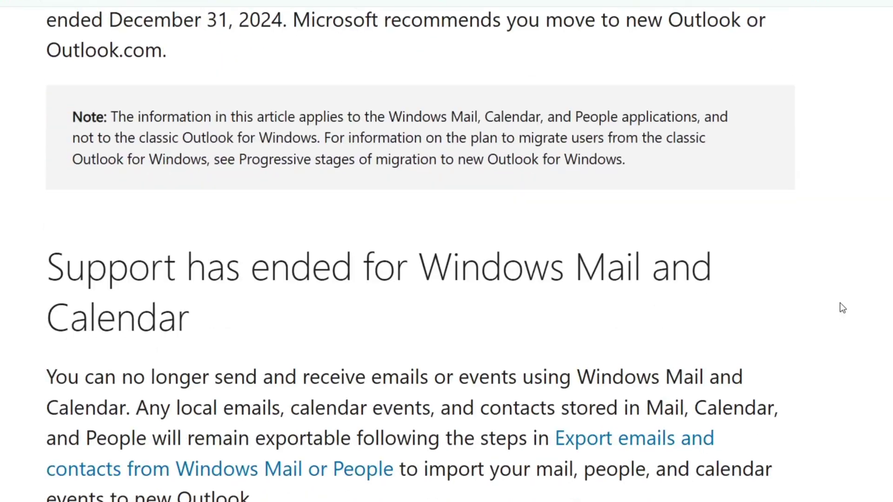
scroll(840, 302, "down", 1)
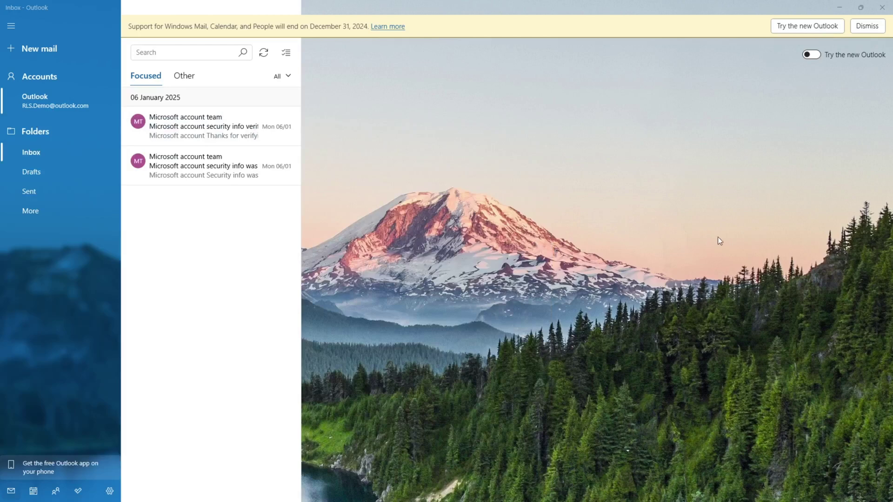
left_click(810, 30)
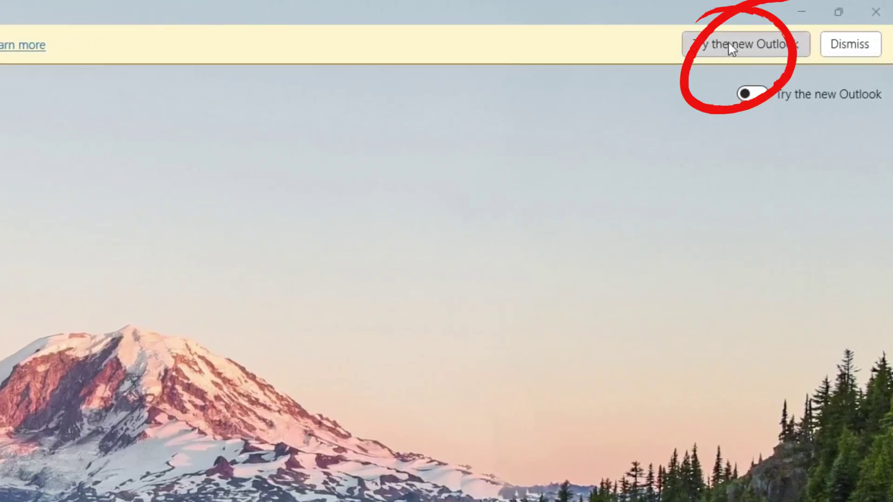
Step: Launch the new Outlook from Mail's banner and show the account's Inbox
left_click(728, 42)
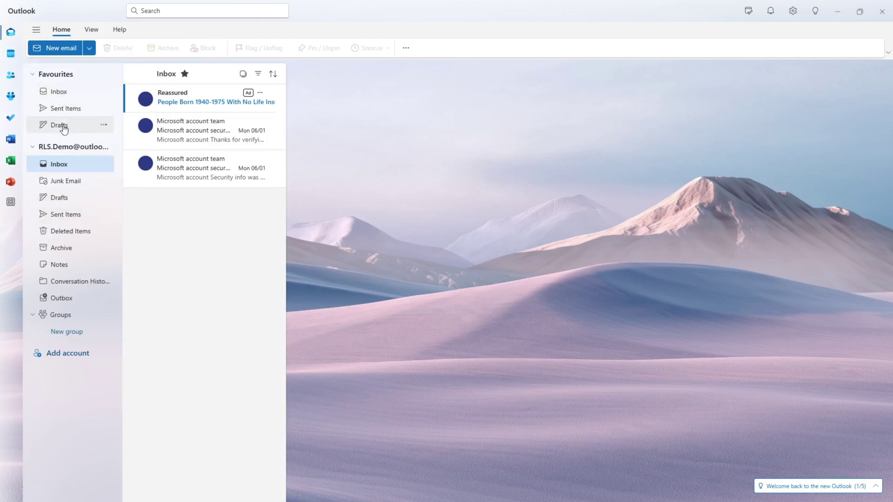
left_click(53, 167)
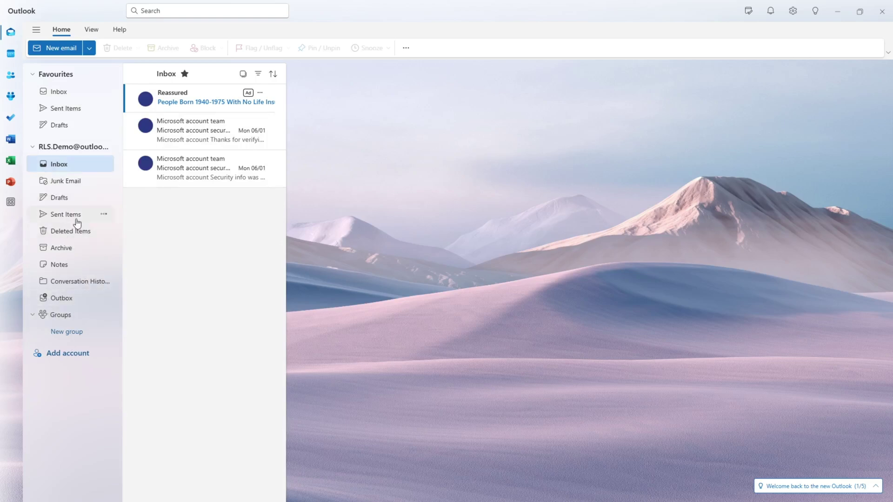
left_click(59, 48)
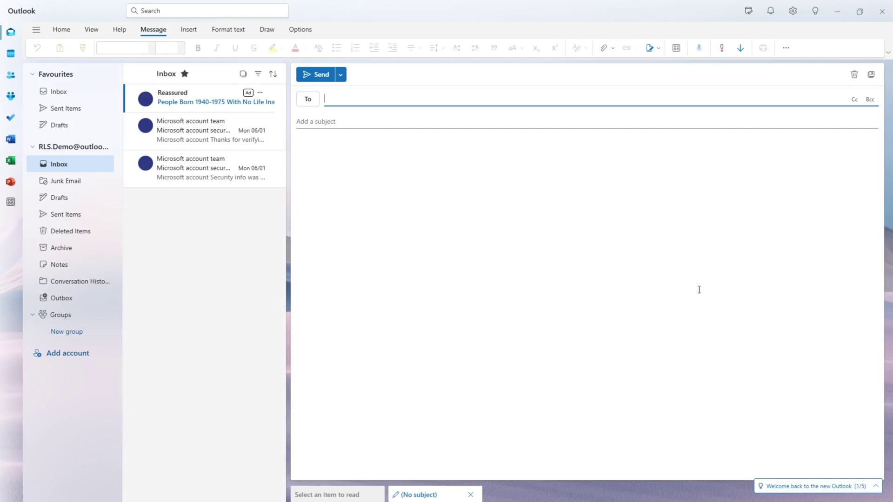
key("Escape")
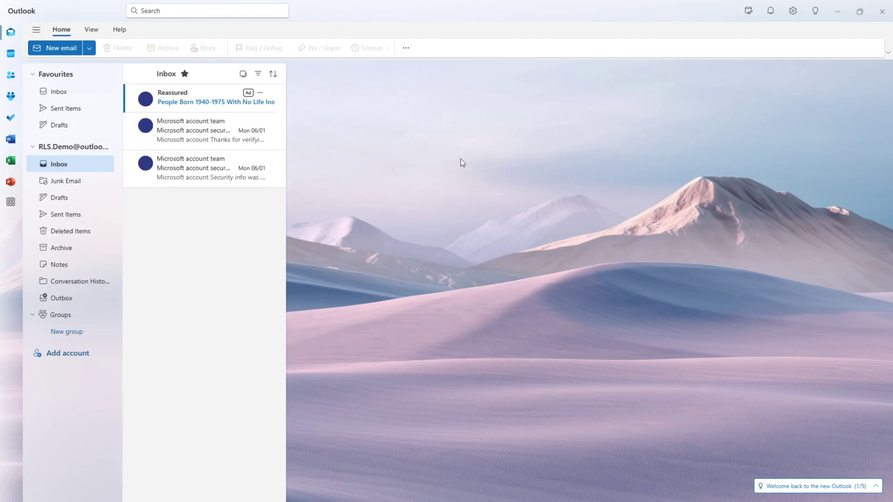
left_click(404, 50)
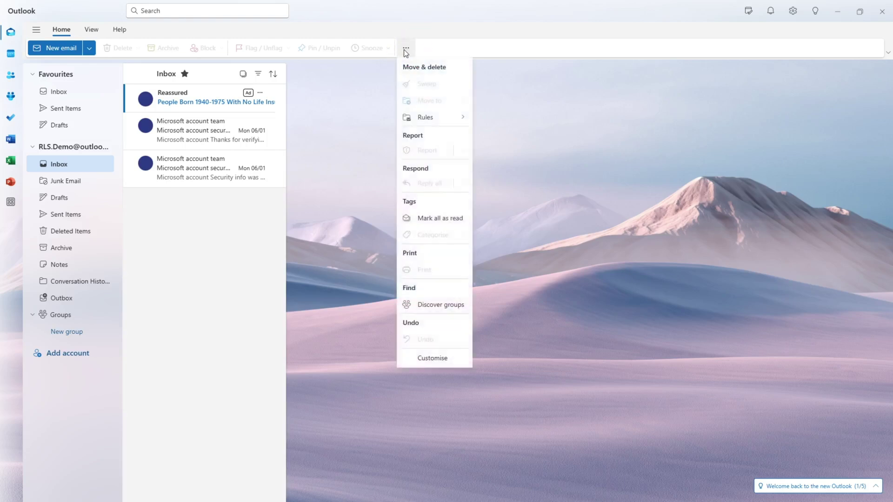
left_click(426, 362)
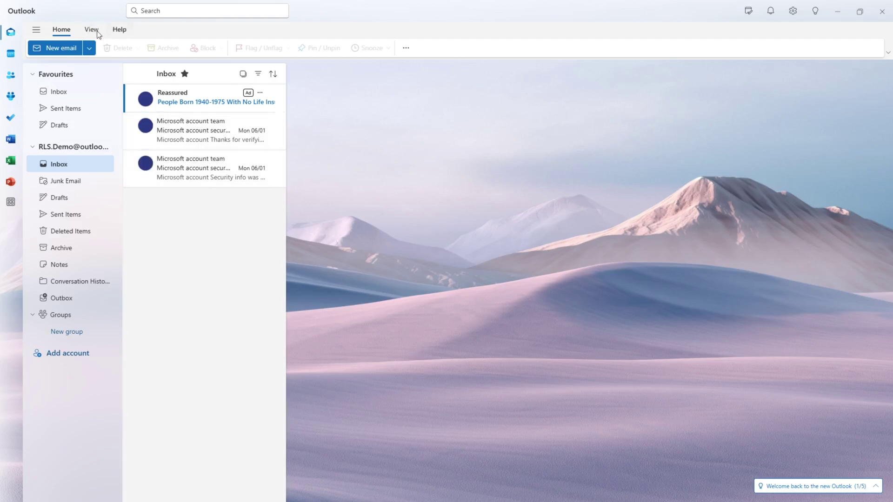
Step: Switch the View layout to the Classic ribbon and hide the reading pane
left_click(93, 31)
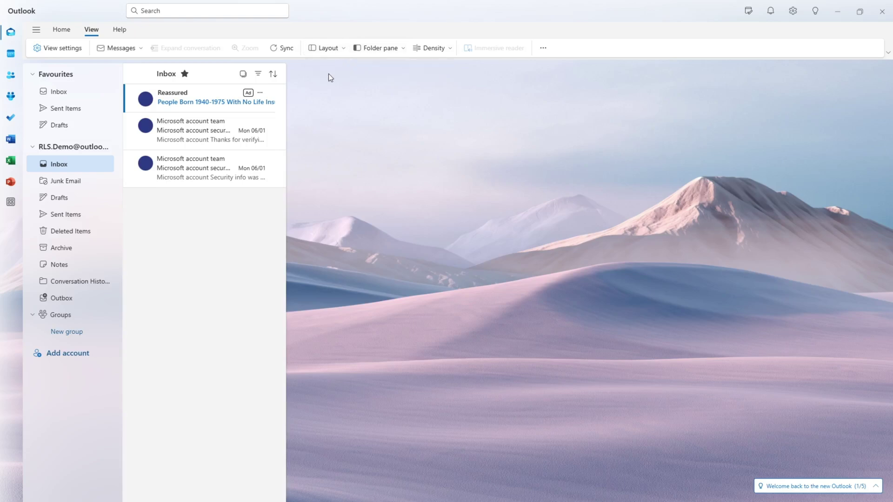
left_click(339, 49)
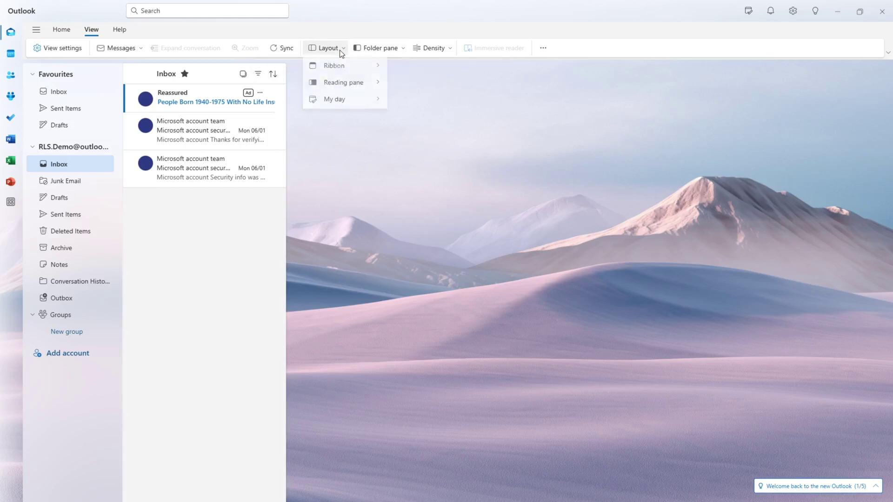
mouse_move(342, 69)
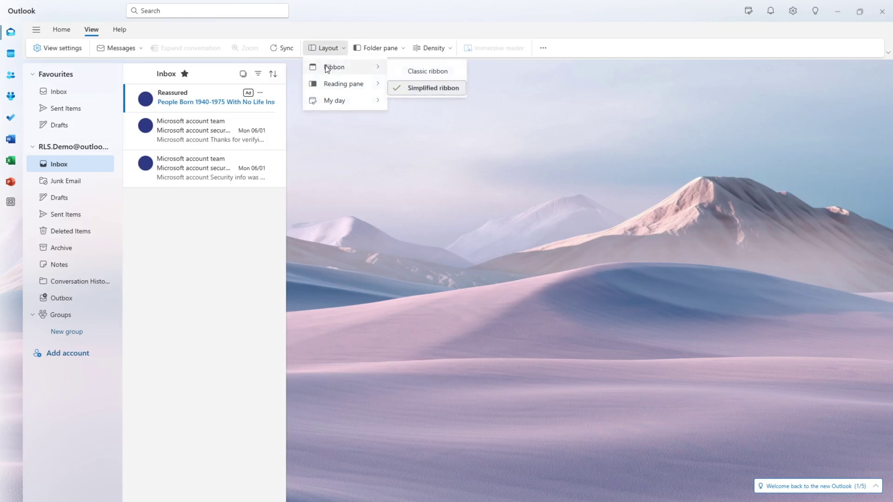
left_click(444, 74)
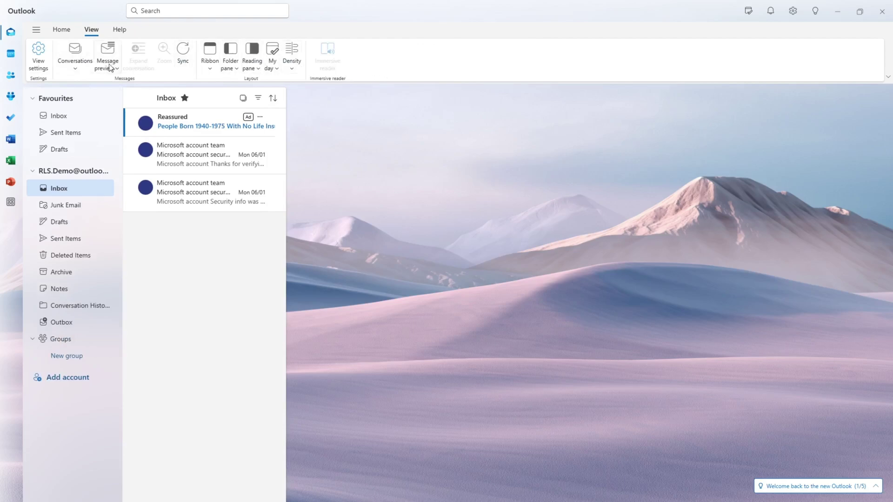
left_click(259, 70)
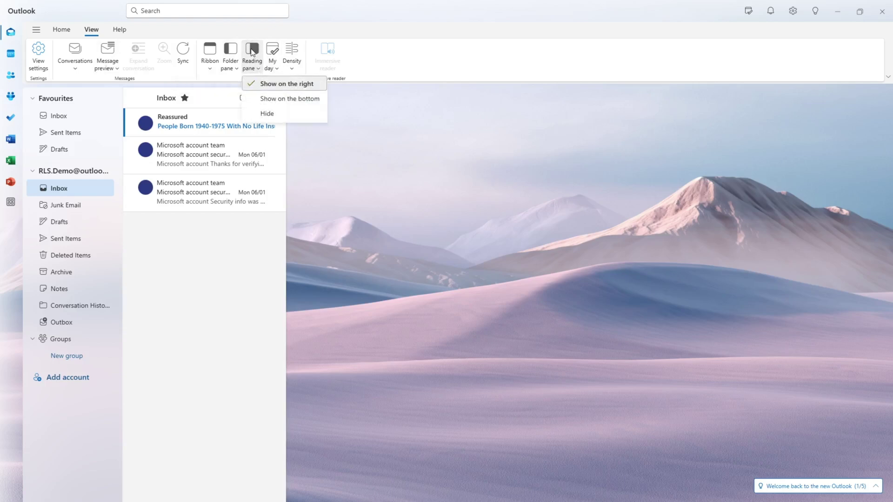
left_click(270, 115)
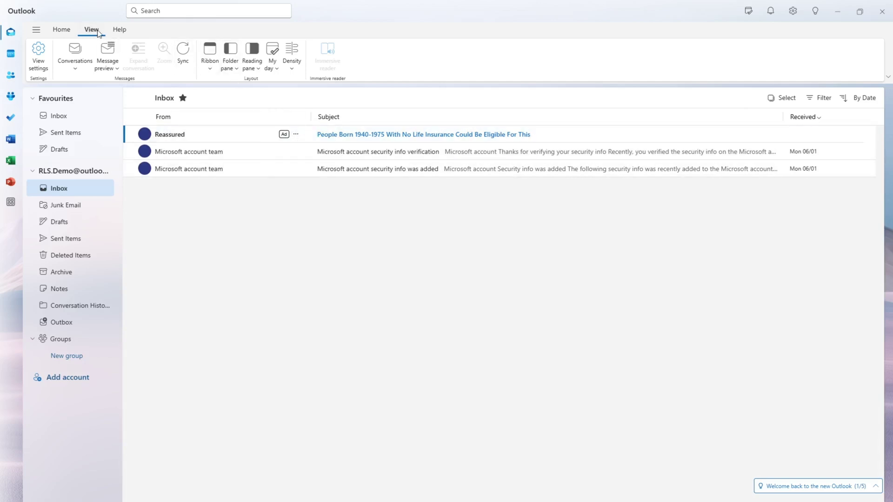
left_click(249, 69)
left_click(231, 69)
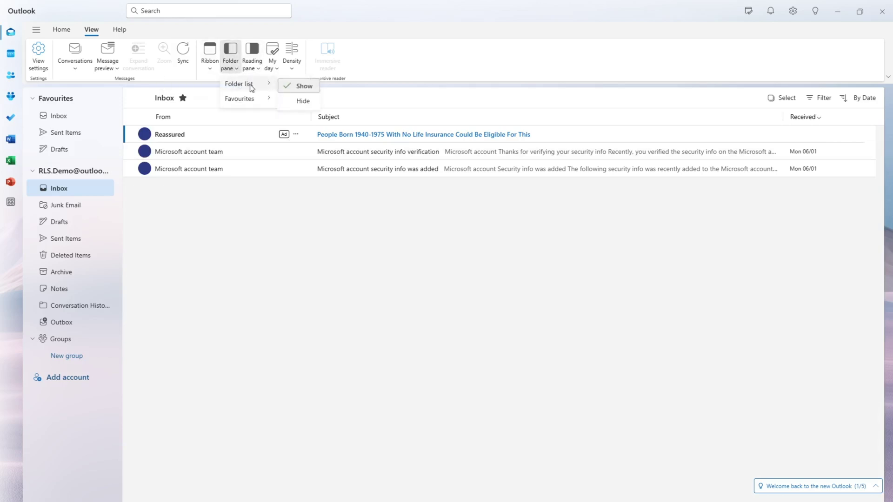
mouse_move(243, 101)
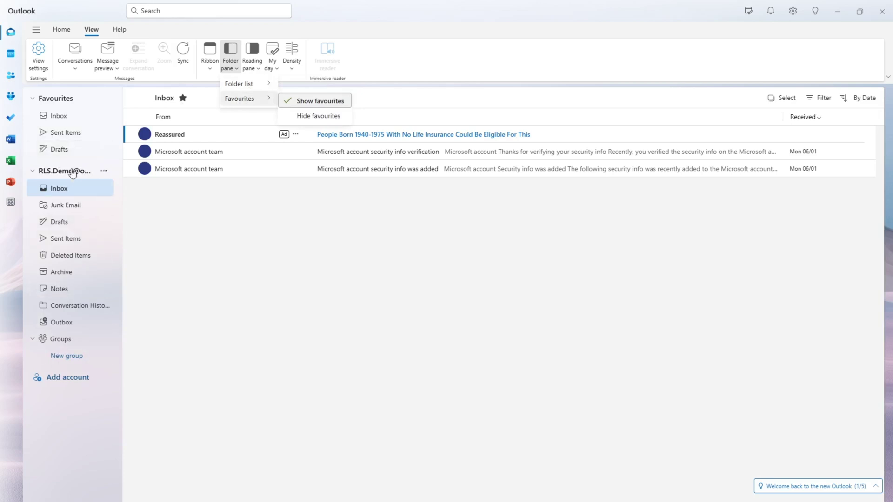
mouse_move(231, 86)
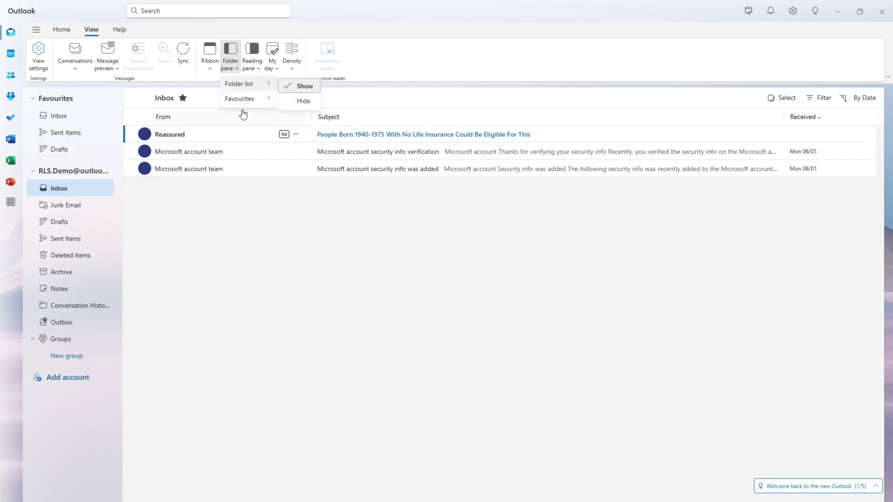
left_click(308, 119)
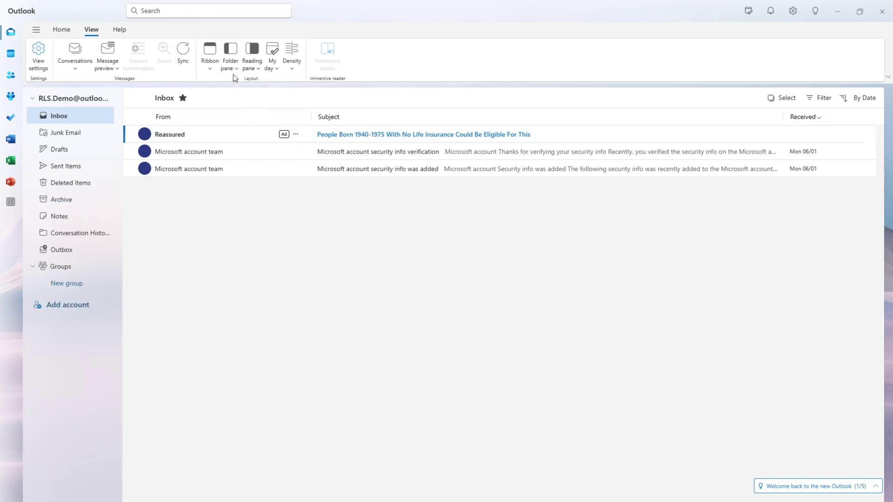
left_click(231, 64)
mouse_move(239, 98)
left_click(325, 102)
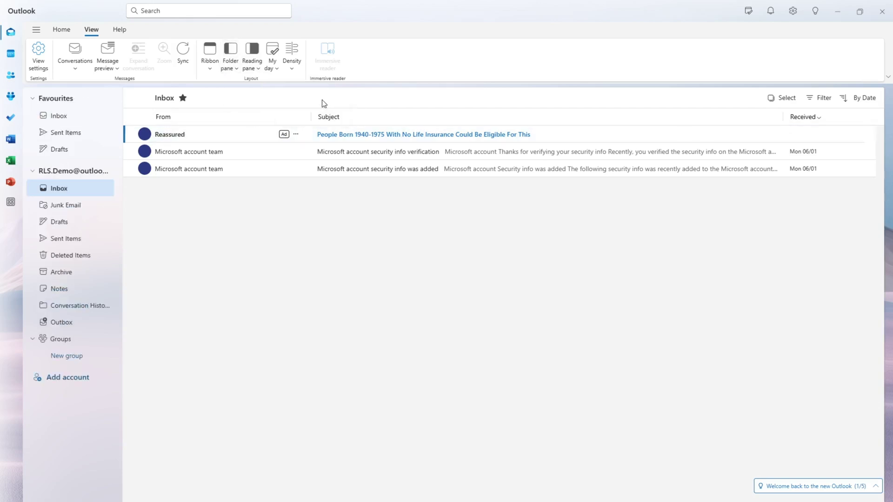
left_click(237, 69)
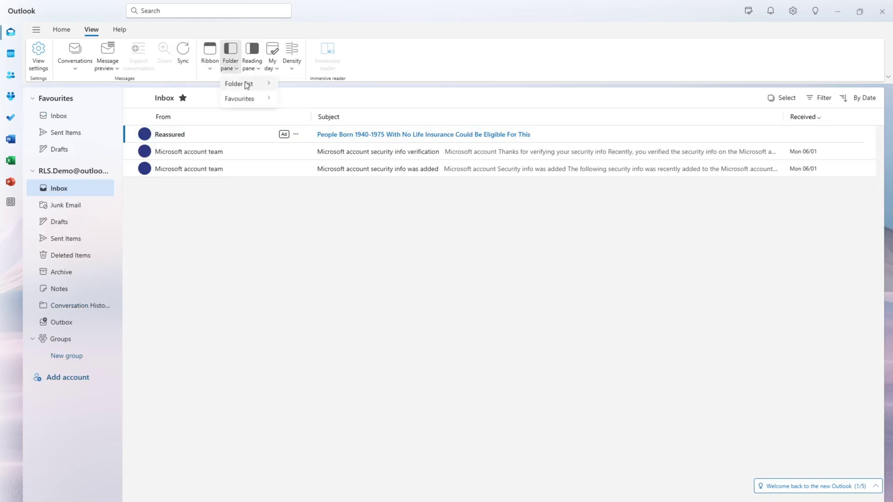
mouse_move(246, 86)
left_click(297, 100)
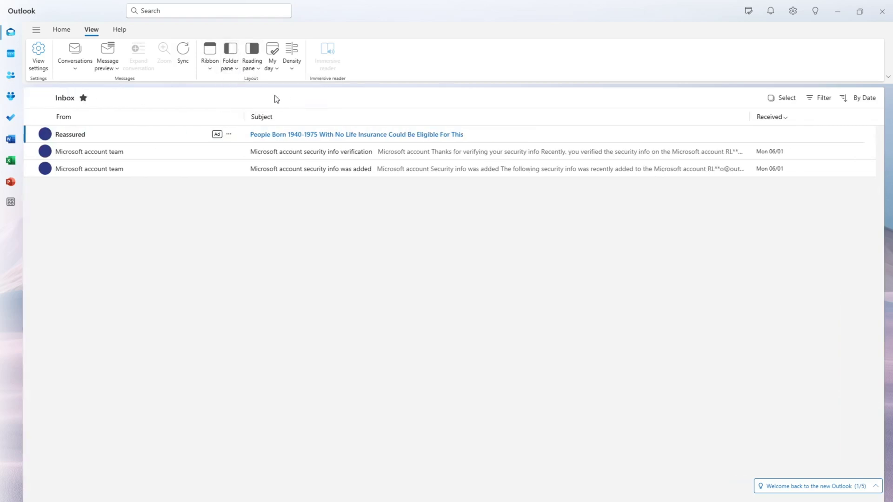
left_click(237, 69)
left_click(298, 88)
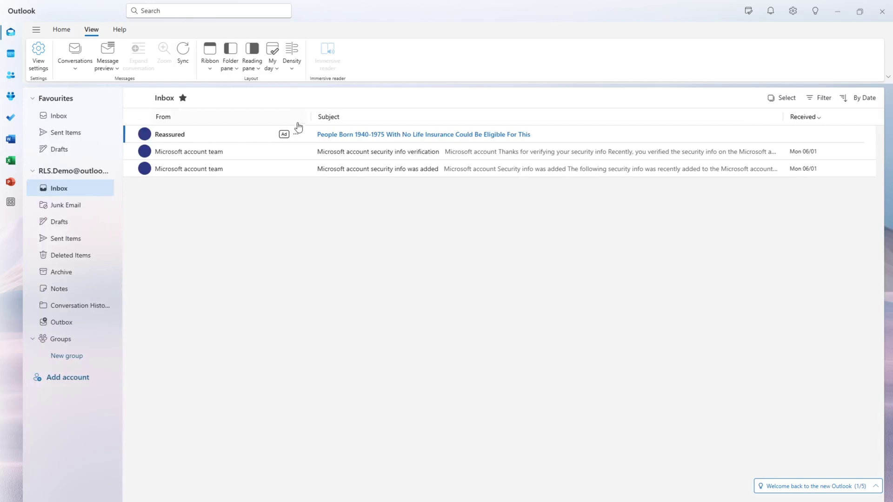
left_click(174, 135)
Step: Return to the Home tab and toggle the navigation pane repeatedly, leaving it shown
left_click(62, 30)
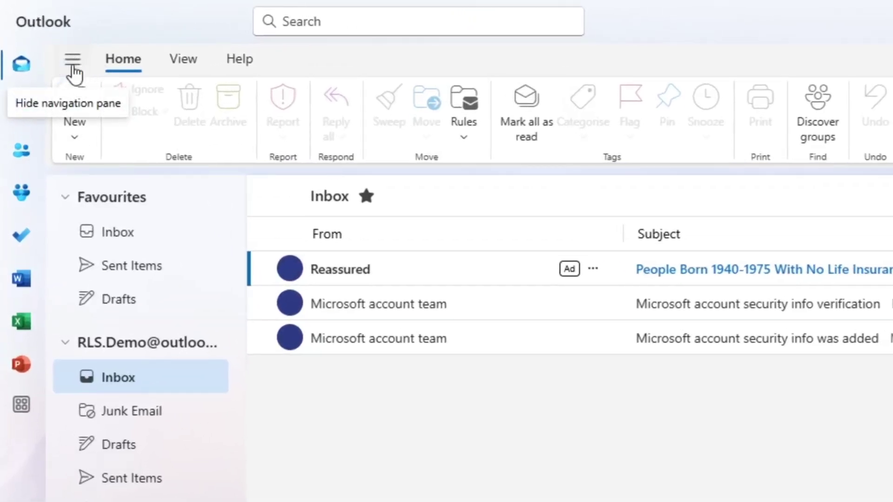
left_click(73, 66)
left_click(73, 66)
left_click(72, 66)
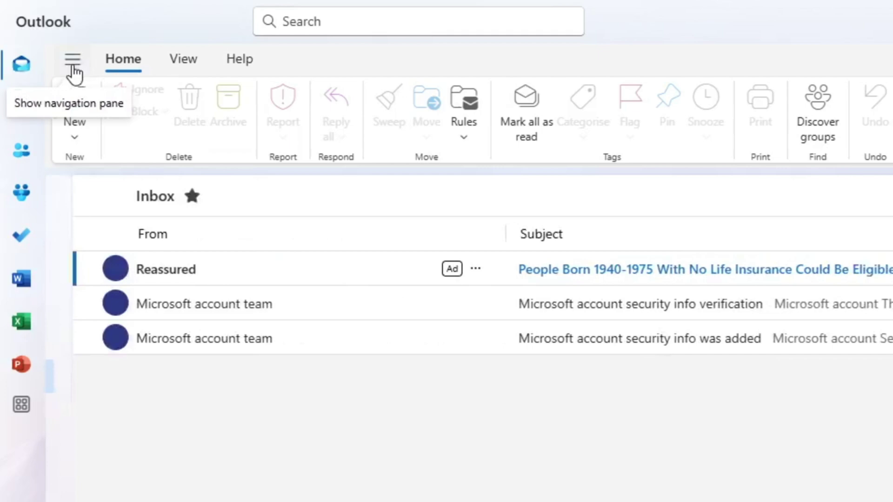
left_click(72, 66)
left_click(72, 66)
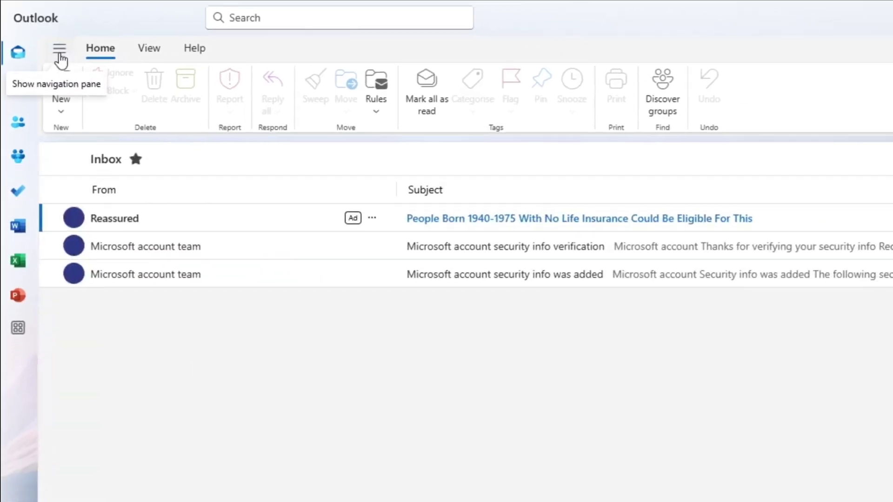
left_click(60, 55)
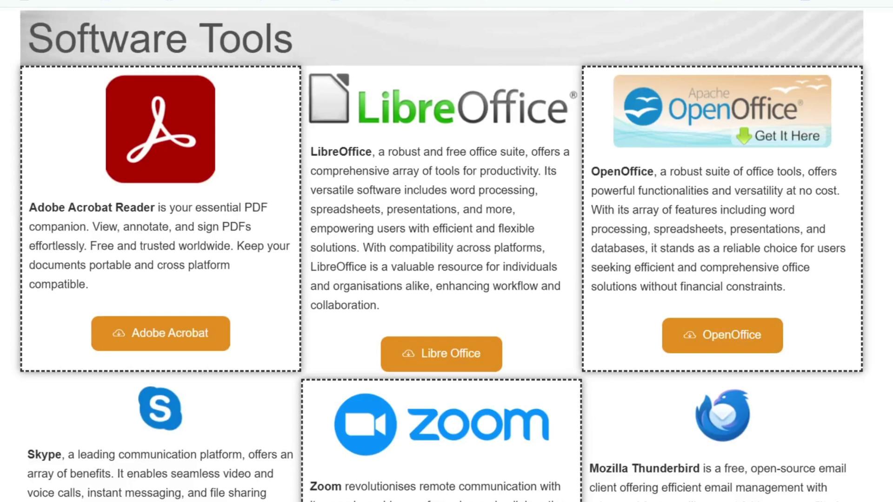
Step: Scroll the RLS Computer Services resources page to the Software Tools section
scroll(425, 405, "down", 3)
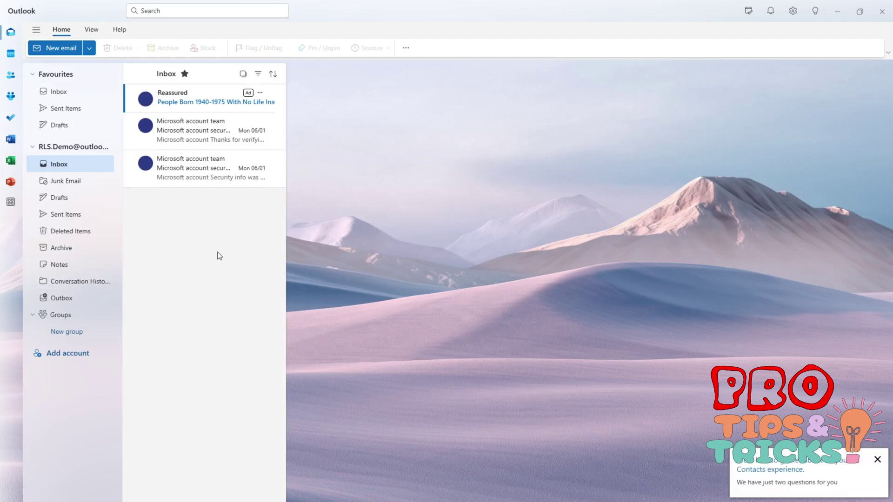
Step: Import Desktop\Test-Contacts.csv into People through Manage contacts > Import contacts
left_click(12, 77)
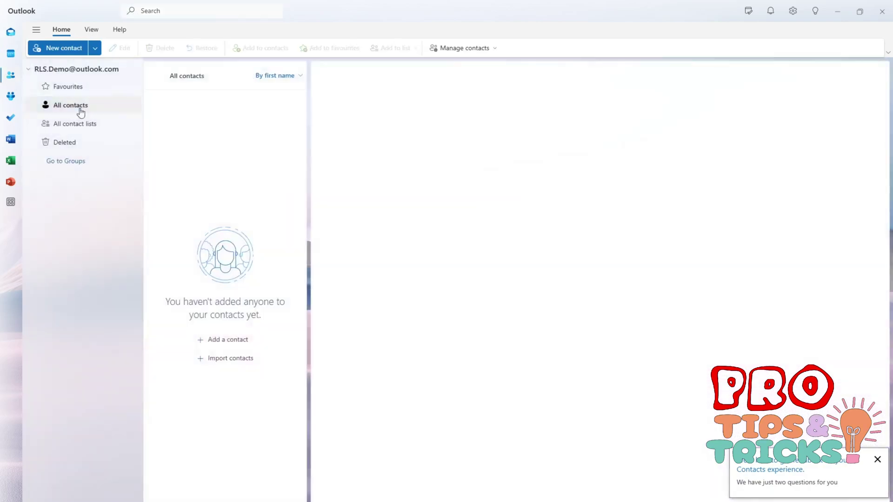
left_click(469, 49)
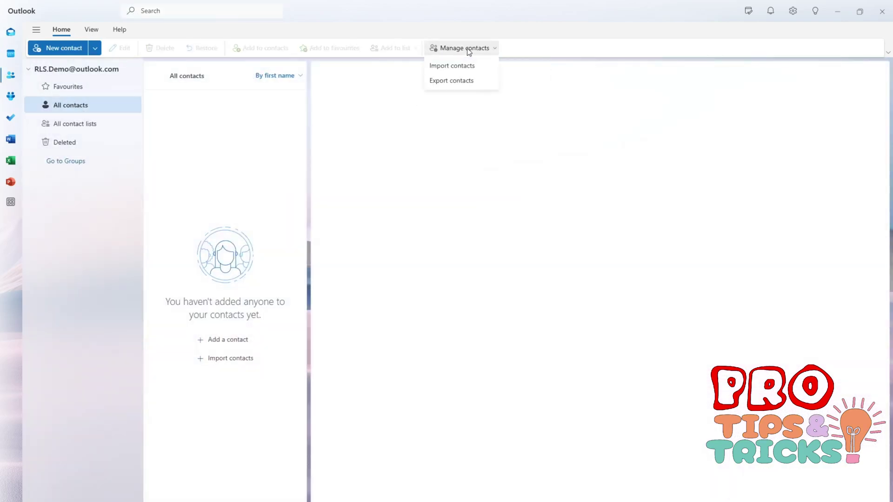
left_click(443, 68)
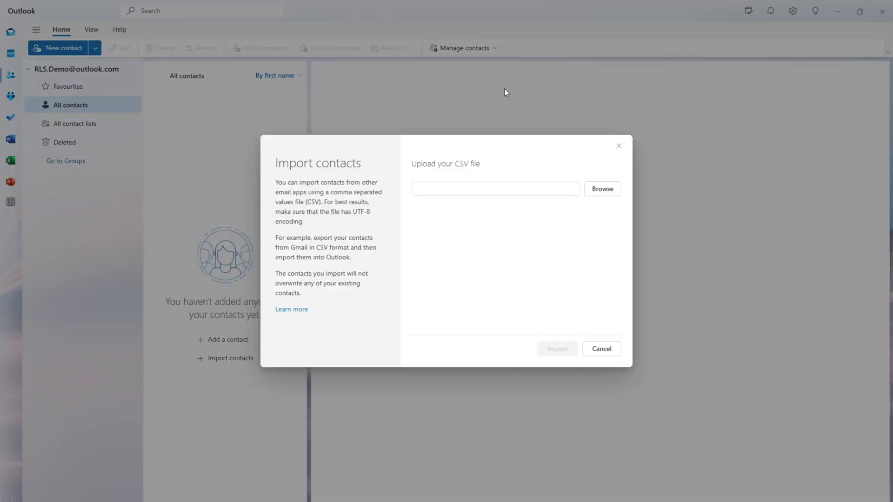
left_click(603, 194)
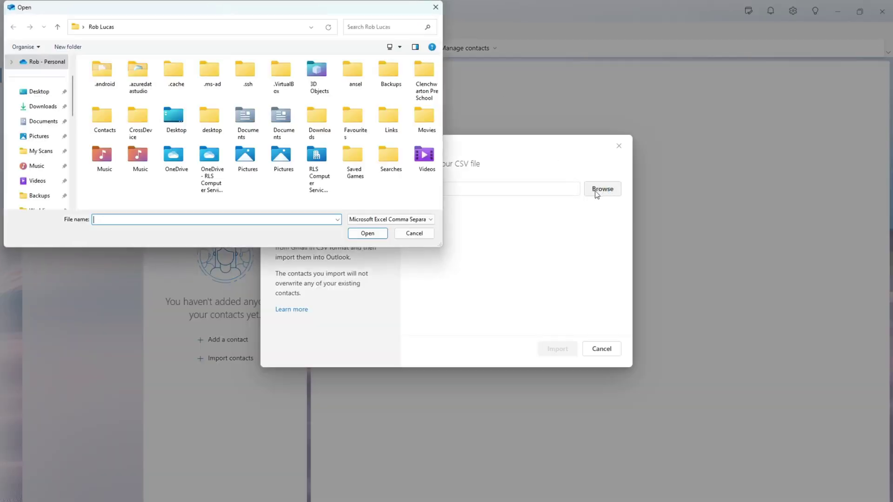
left_click(59, 94)
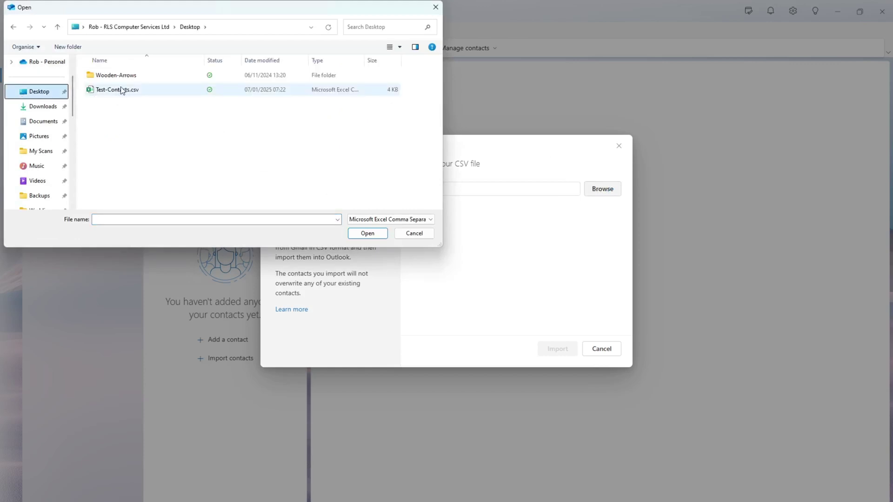
left_click(122, 90)
left_click(376, 234)
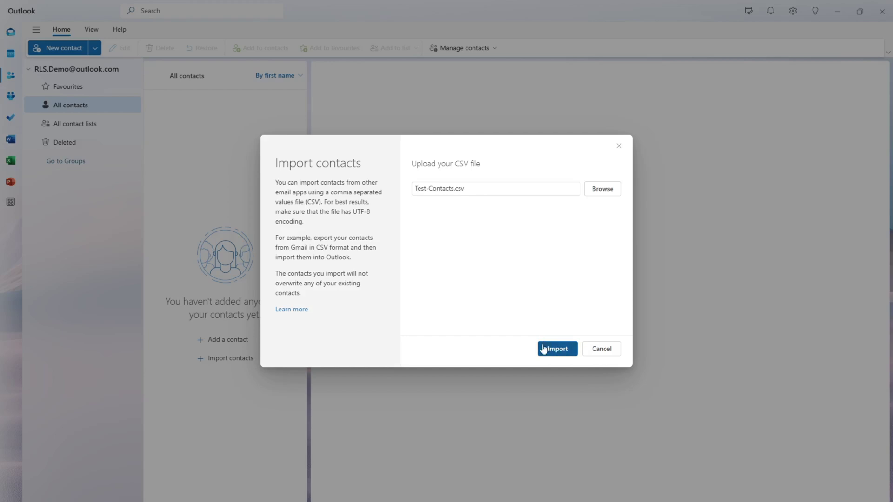
left_click(544, 349)
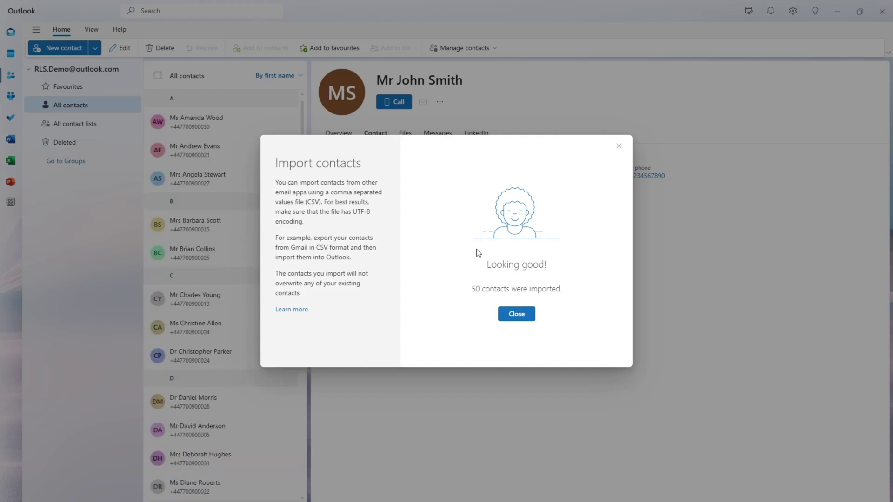
Step: Close the import confirmation and scroll through the alphabetical All contacts list
left_click(517, 315)
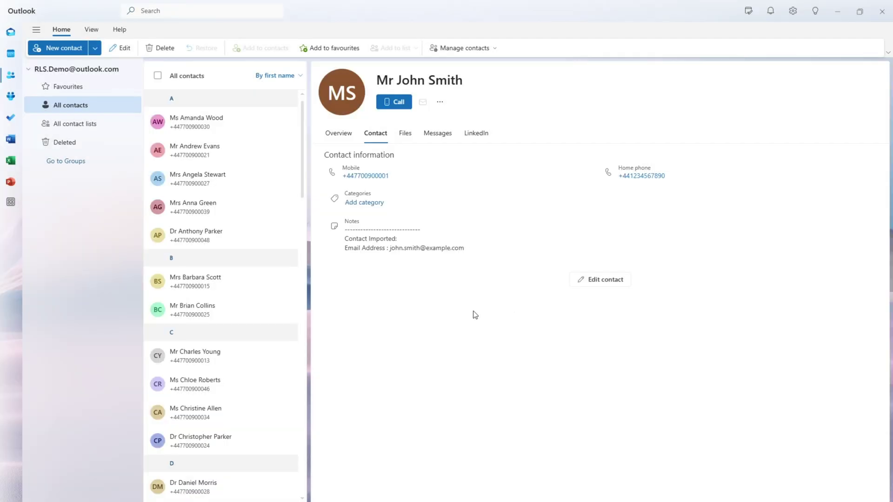
scroll(225, 154, "down", 6)
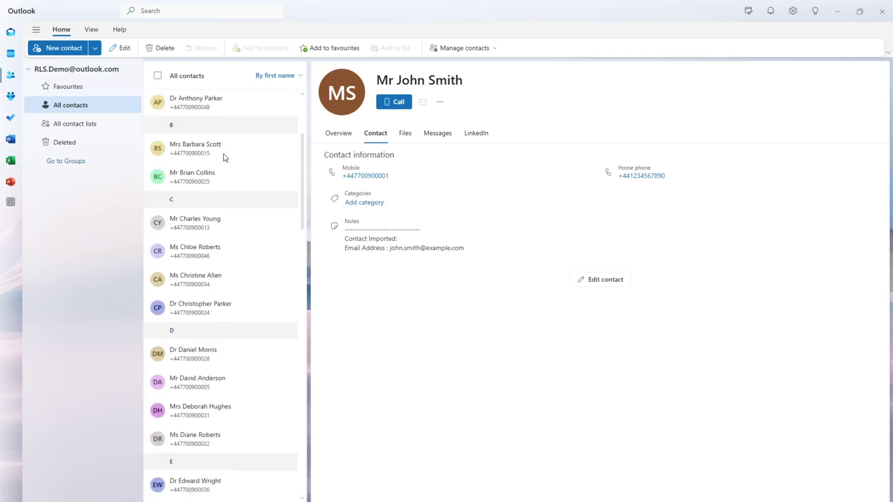
scroll(224, 155, "down", 5)
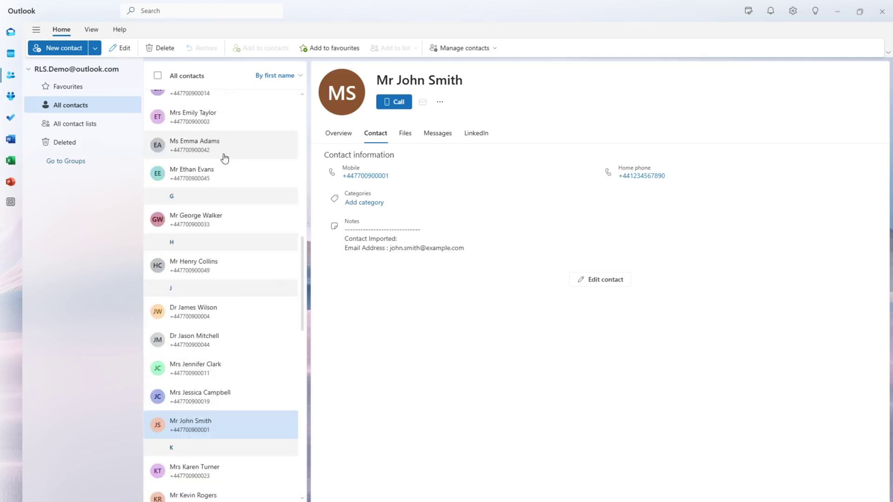